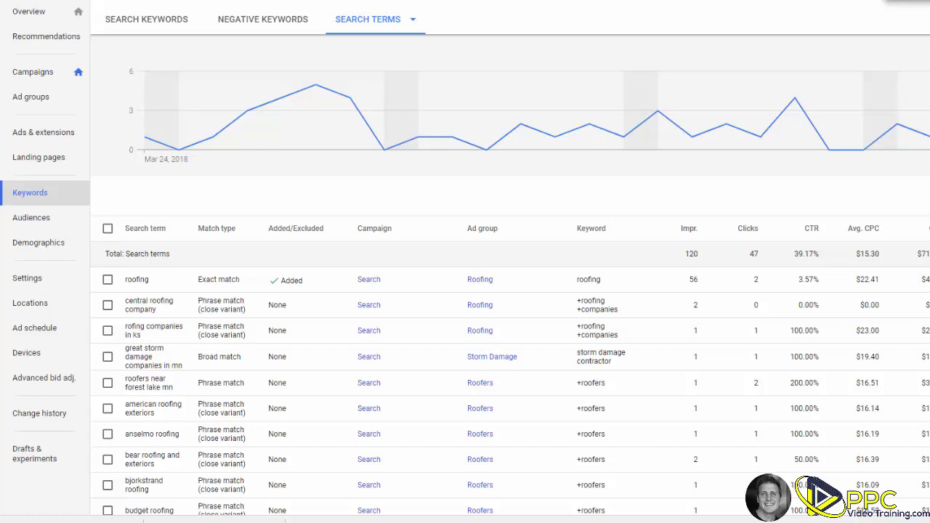
# Step: Open the search terms report for the Search campaign's keywords
pyautogui.click(32, 72)
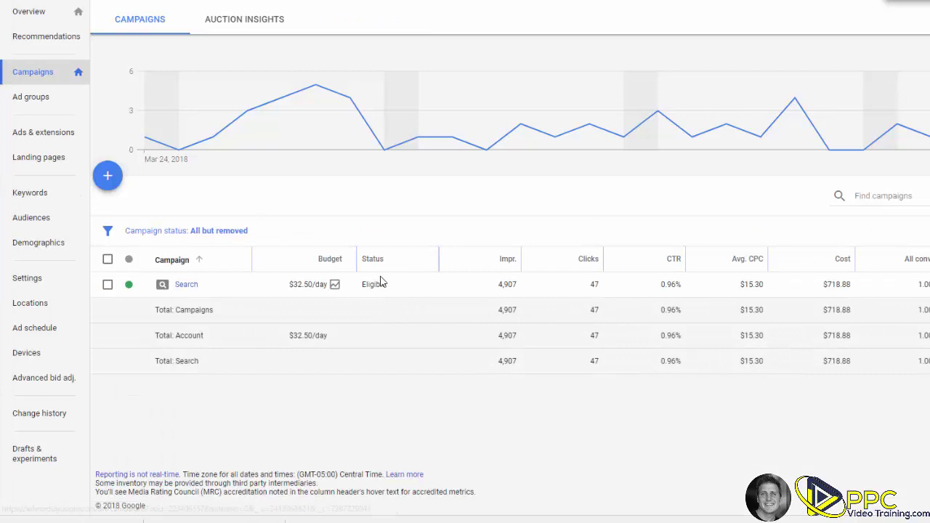
pyautogui.click(186, 285)
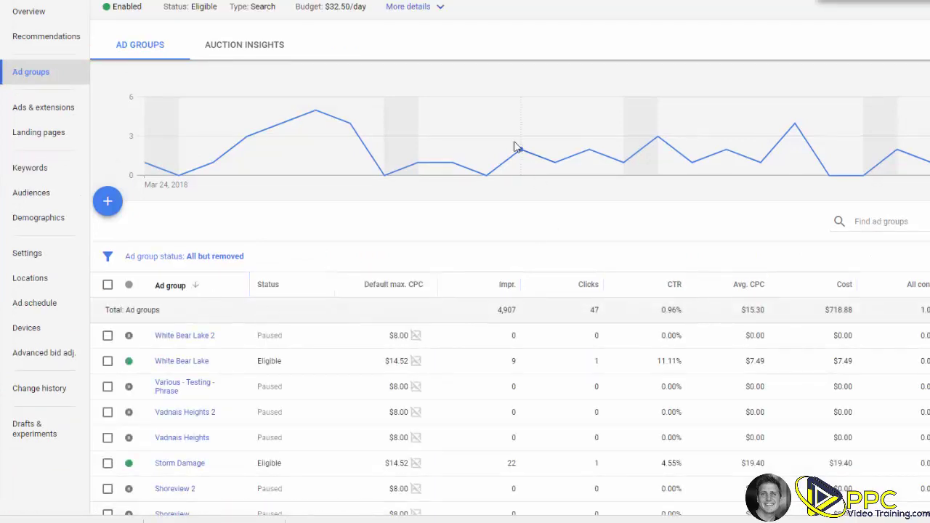
pyautogui.click(33, 170)
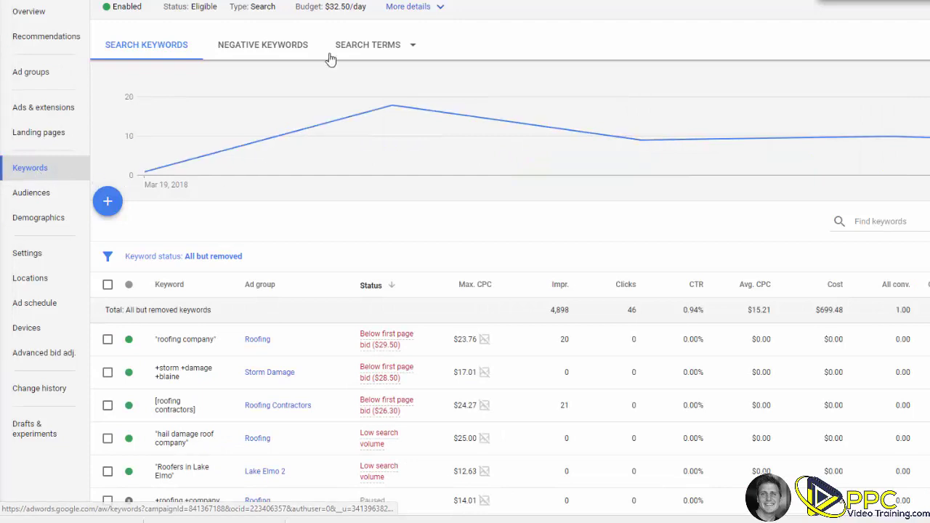
pyautogui.click(367, 50)
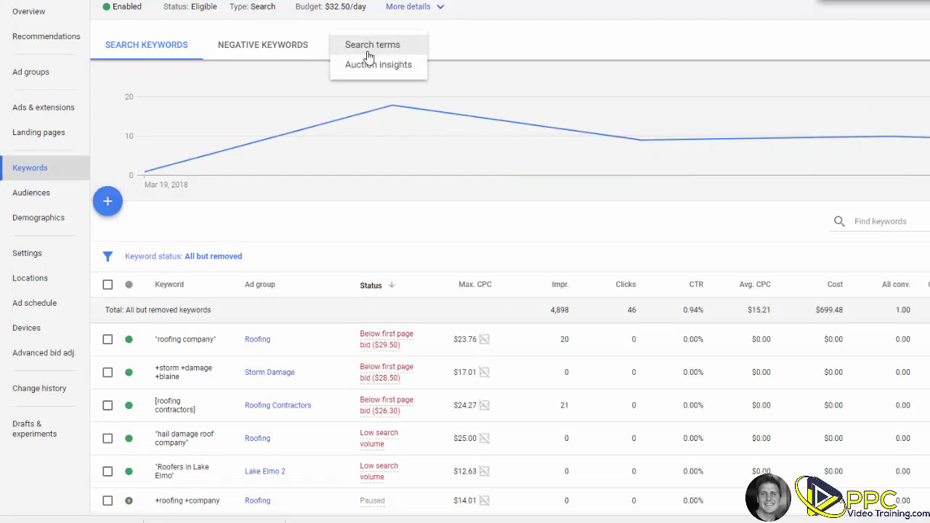
pyautogui.click(374, 46)
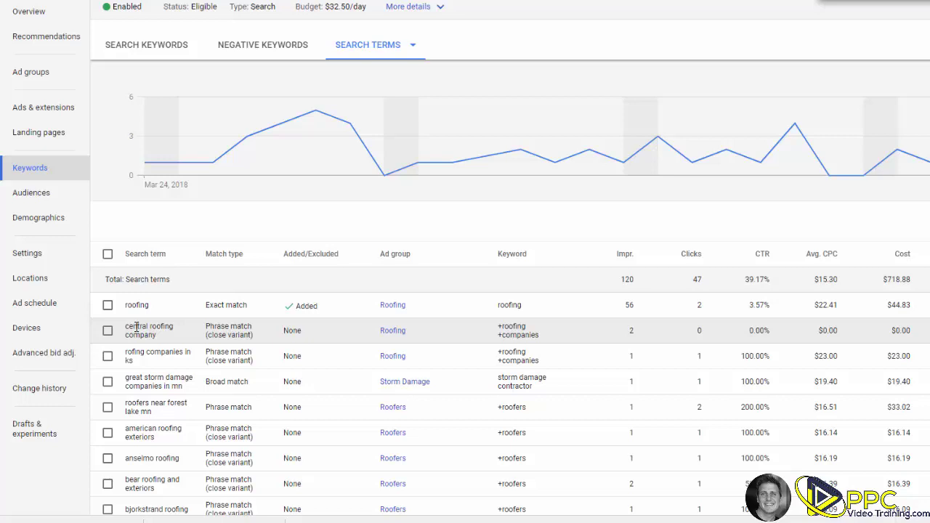
# Step: Examine the first search terms in the report for irrelevant words such as other company names and out-of-area locations
pyautogui.doubleClick(137, 327)
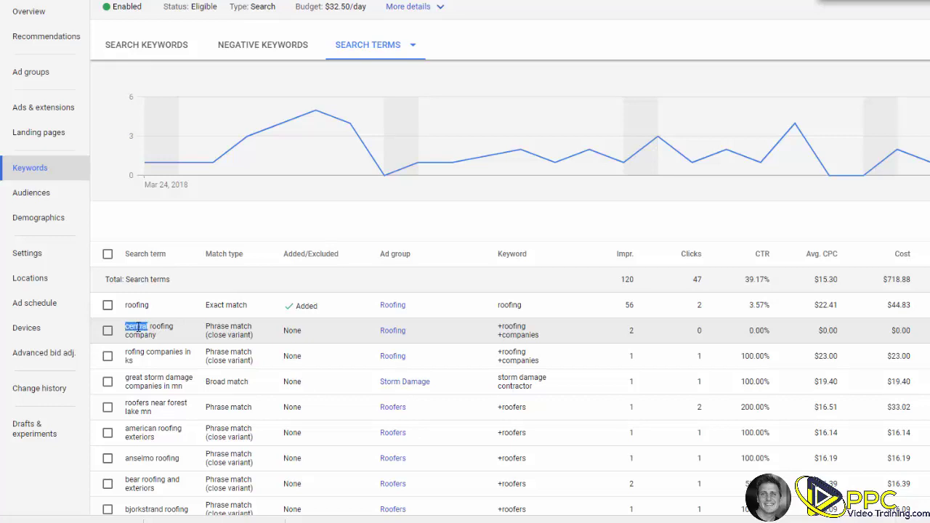
pyautogui.click(128, 361)
pyautogui.doubleClick(128, 361)
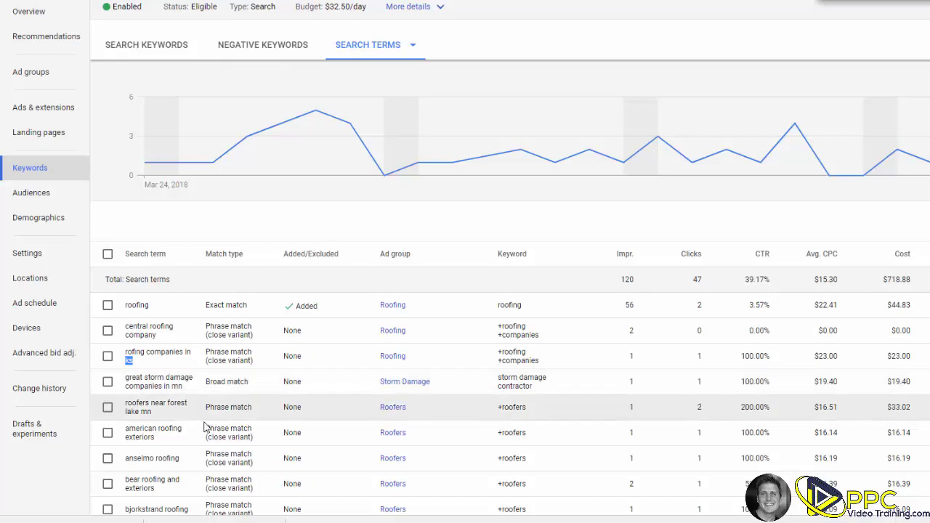
pyautogui.doubleClick(139, 429)
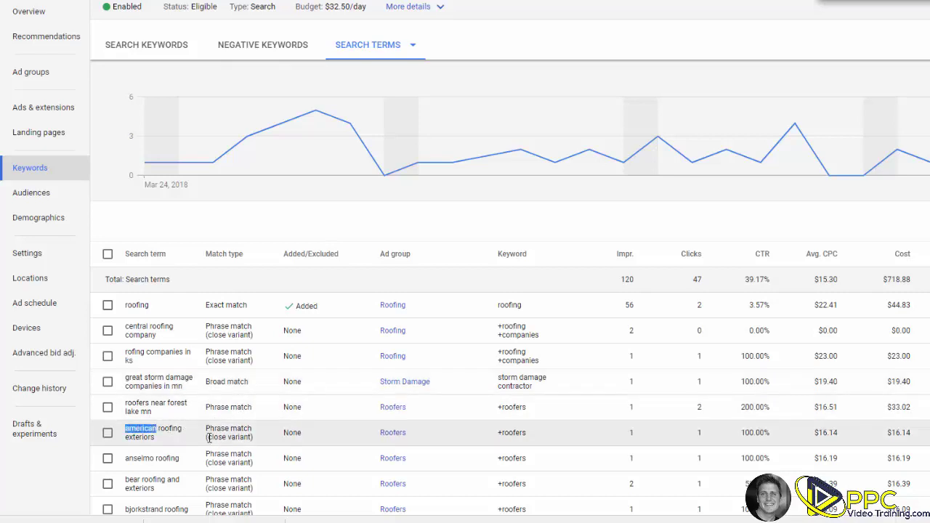
pyautogui.scroll(-2, 209, 439)
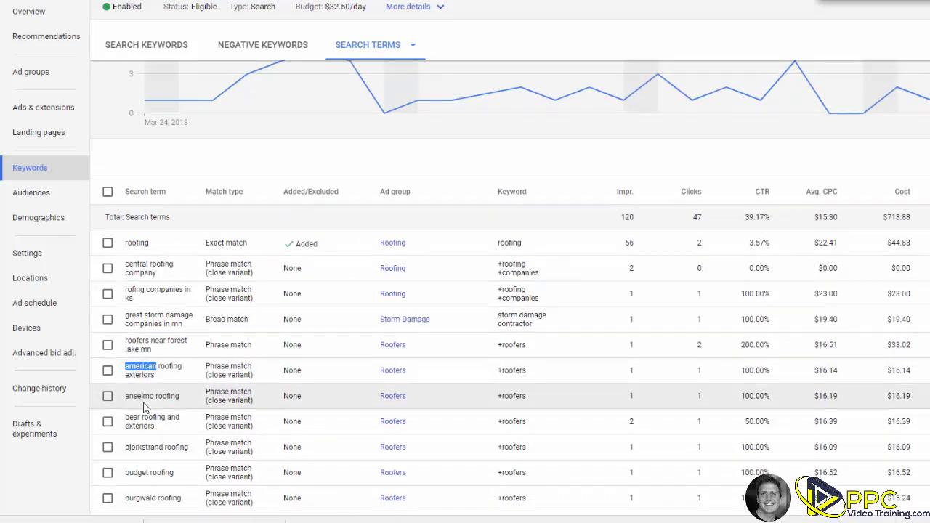
pyautogui.click(144, 404)
pyautogui.scroll(-1, 142, 400)
pyautogui.doubleClick(133, 383)
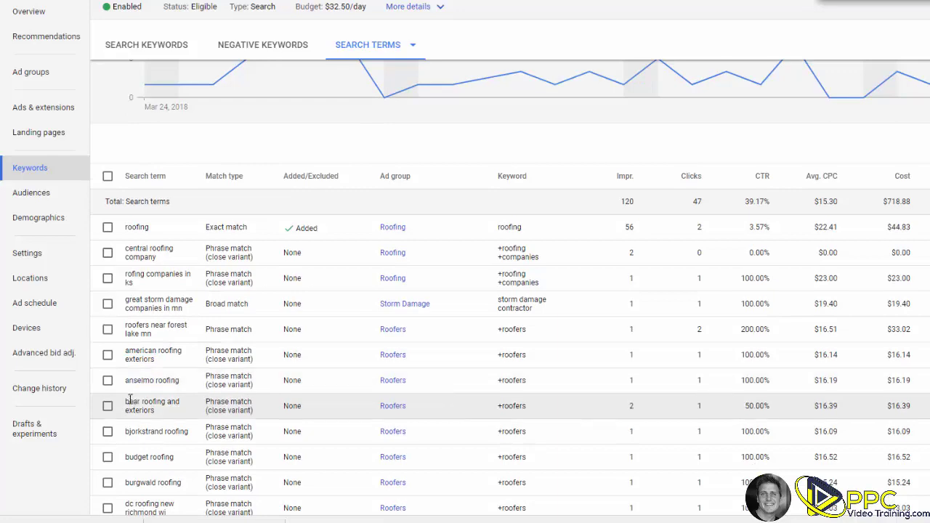
pyautogui.doubleClick(132, 402)
pyautogui.doubleClick(154, 432)
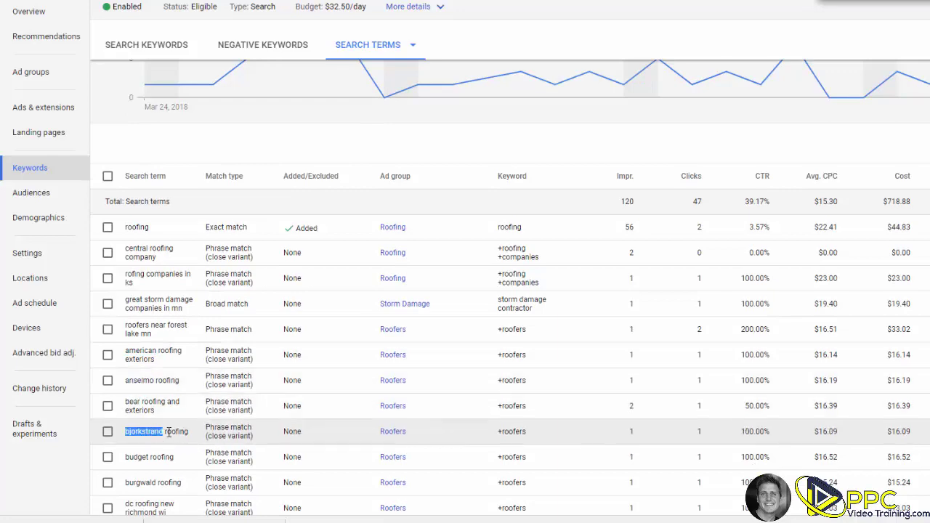
pyautogui.scroll(2, 277, 425)
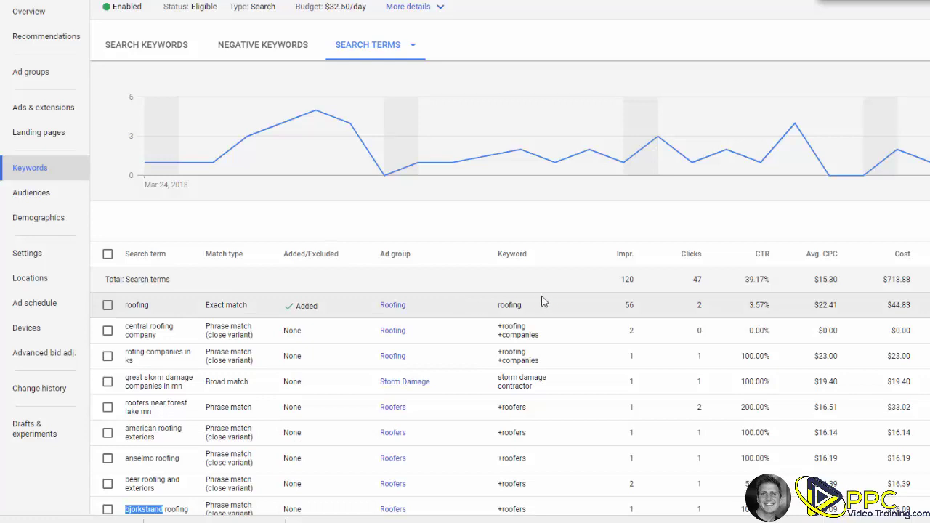
# Step: Compare the roofing and +roofers keywords with the search terms that triggered them
pyautogui.moveTo(497, 306); pyautogui.dragTo(534, 309)
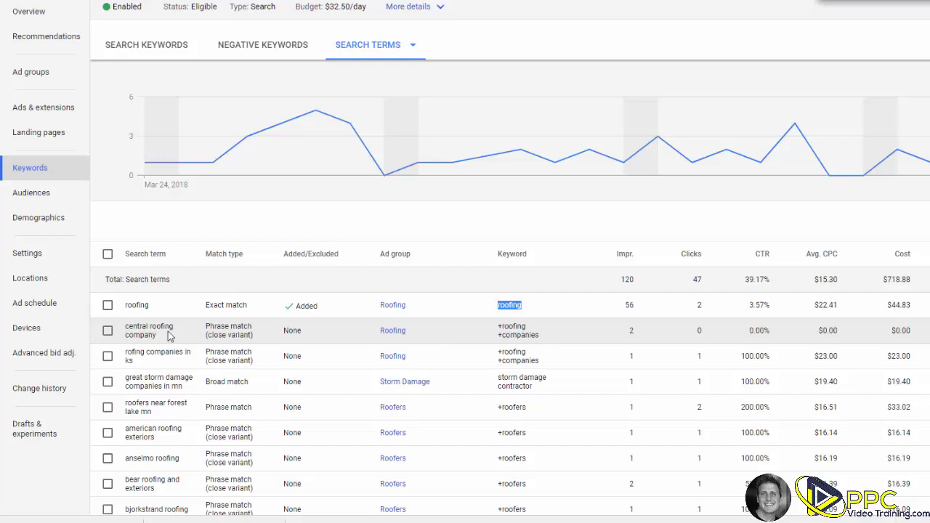
pyautogui.moveTo(507, 409); pyautogui.dragTo(583, 432)
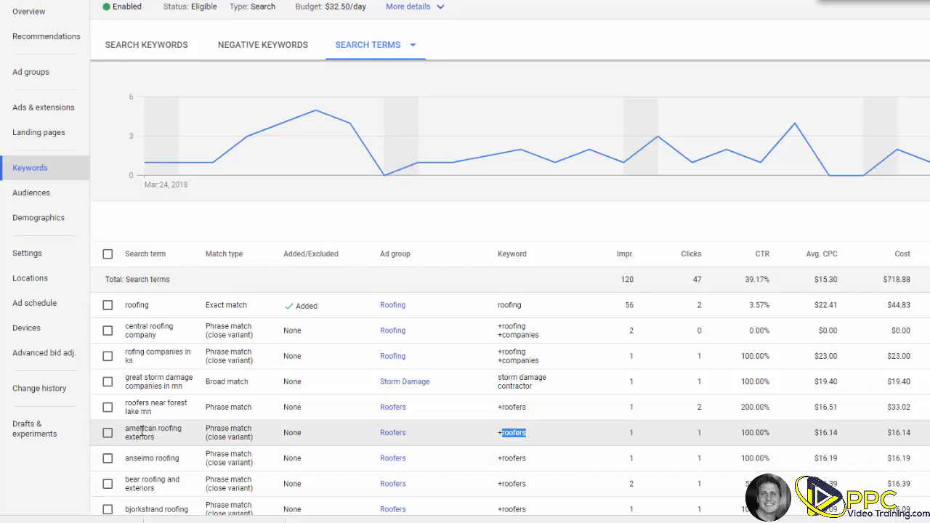
pyautogui.click(497, 437)
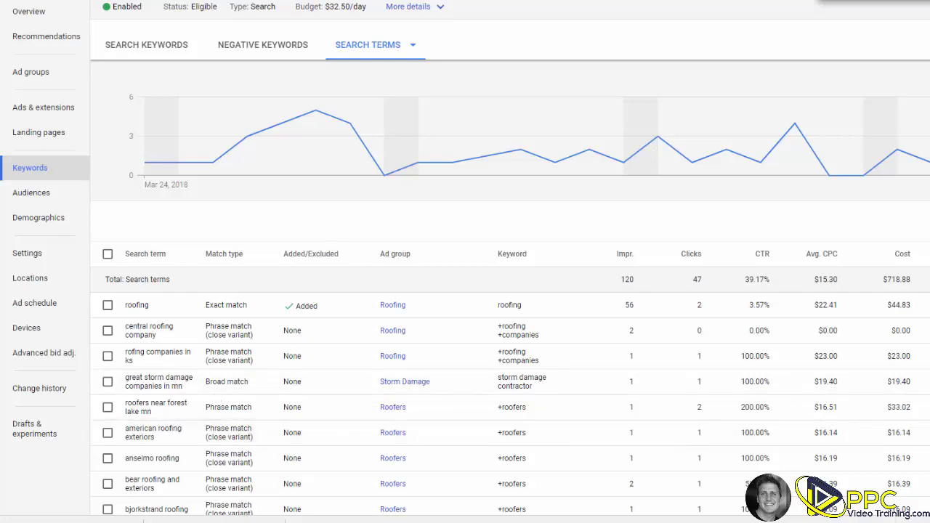
# Step: Switch to the Day 2 Notepad file and review its list of words collected from the search terms
pyautogui.hotkey('alt', 'Tab')
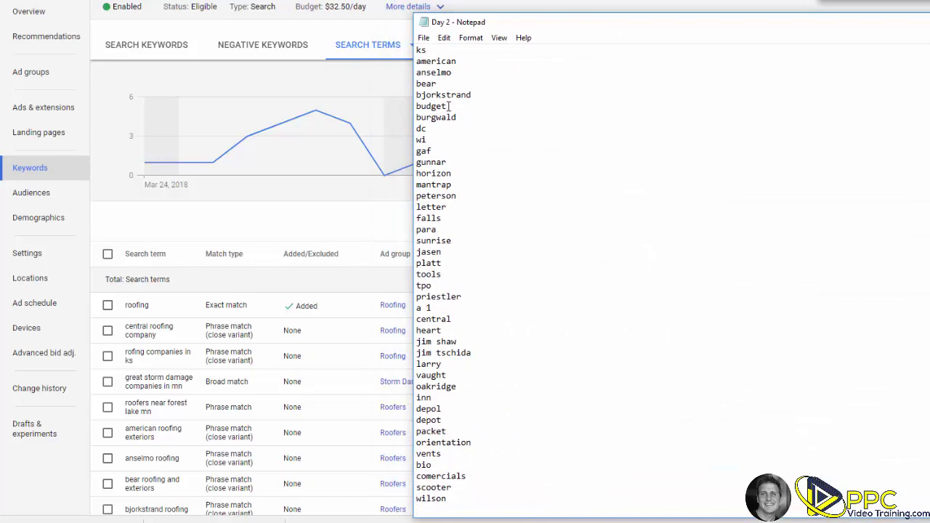
pyautogui.click(498, 478)
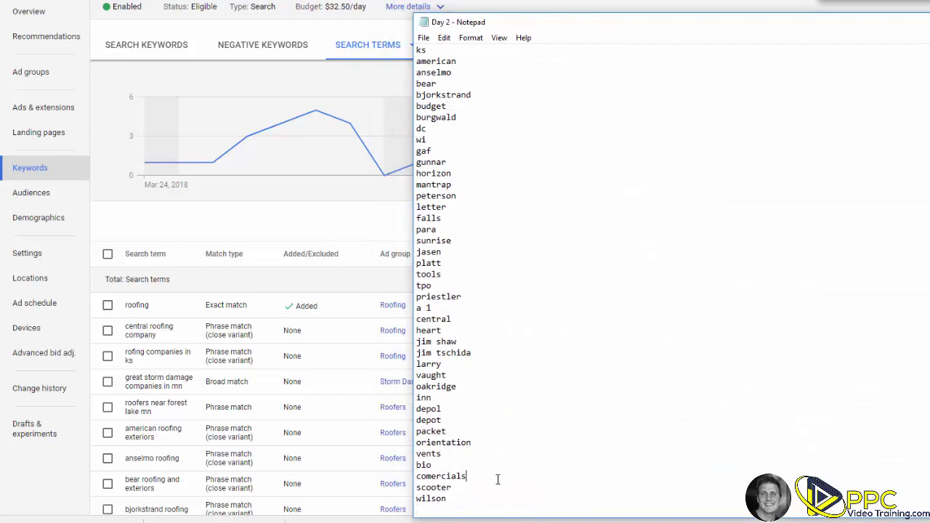
pyautogui.click(471, 505)
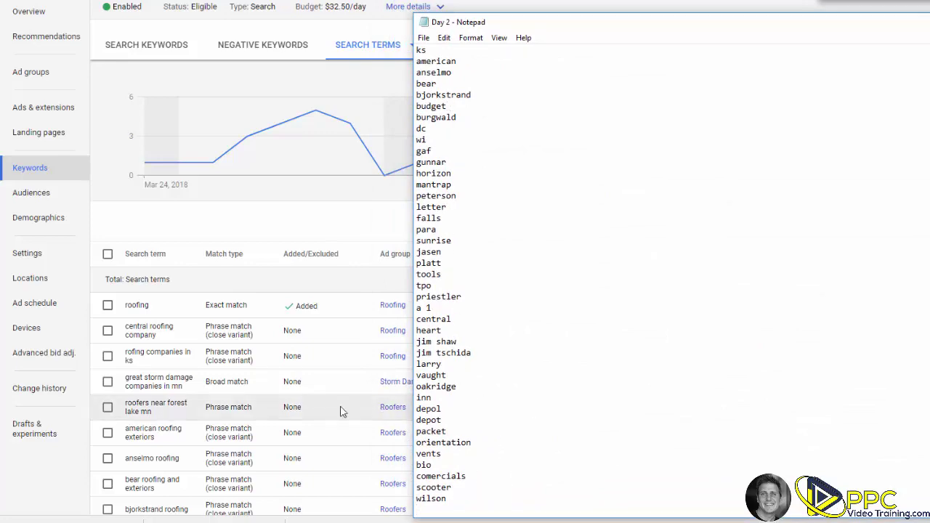
# Step: Examine the further Roofers ad group search terms, from horizon roofing through the sunrise roofing query, for unwanted words
pyautogui.scroll(-6, 233, 373)
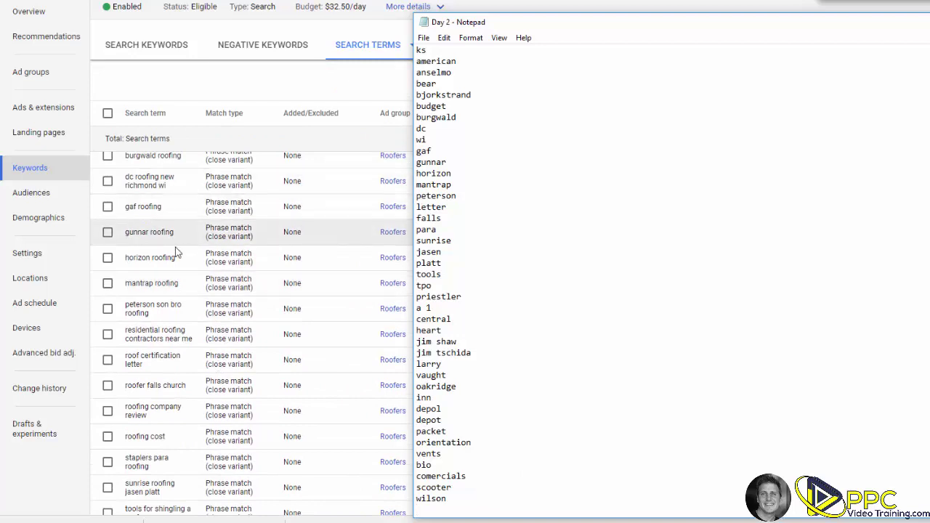
pyautogui.click(139, 257)
pyautogui.doubleClick(138, 257)
pyautogui.doubleClick(139, 284)
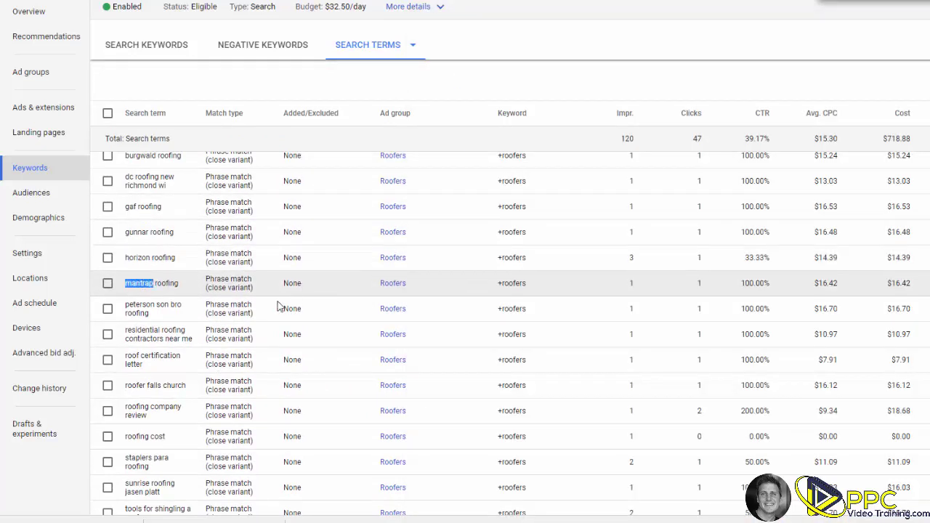
pyautogui.doubleClick(143, 304)
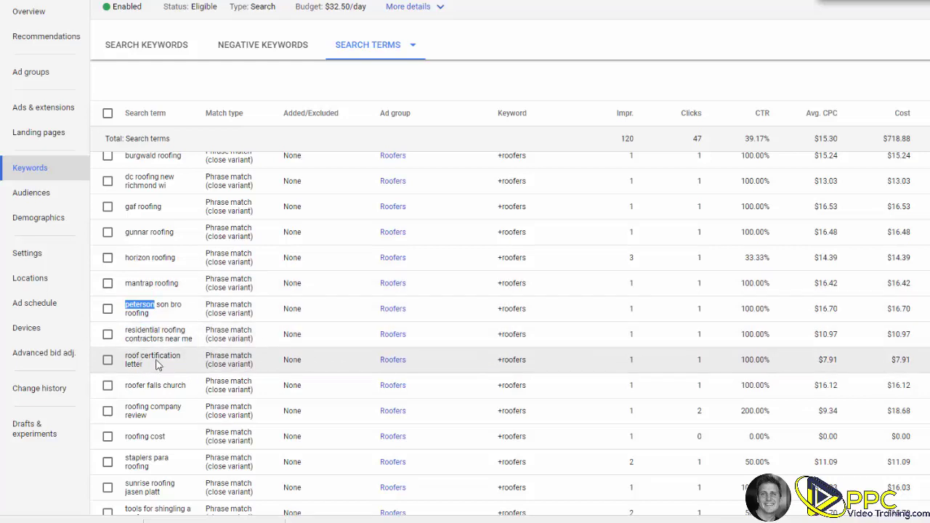
pyautogui.doubleClick(136, 365)
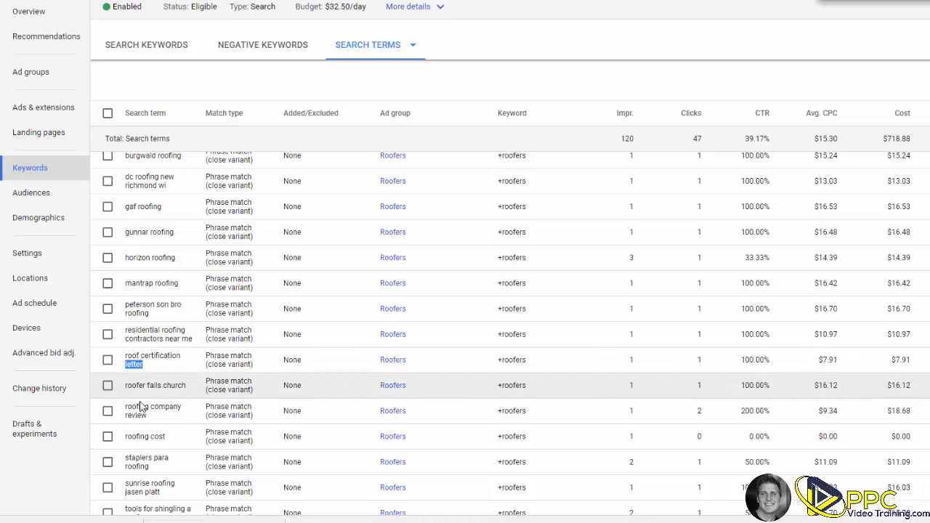
pyautogui.click(138, 455)
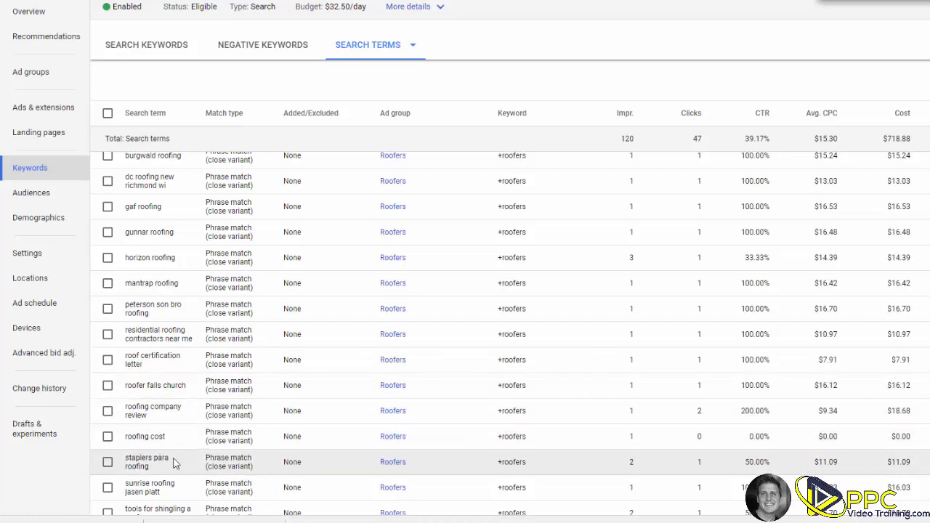
pyautogui.scroll(-2, 174, 459)
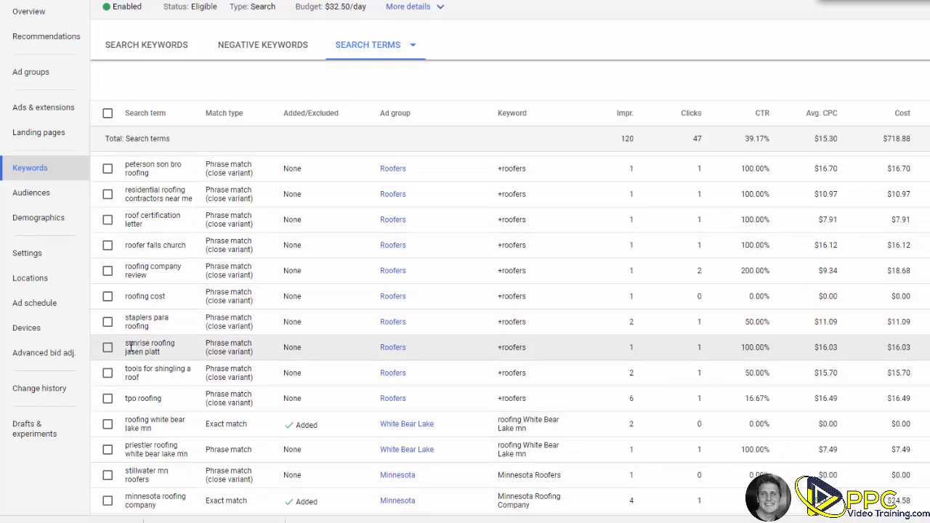
pyautogui.doubleClick(131, 345)
pyautogui.doubleClick(138, 354)
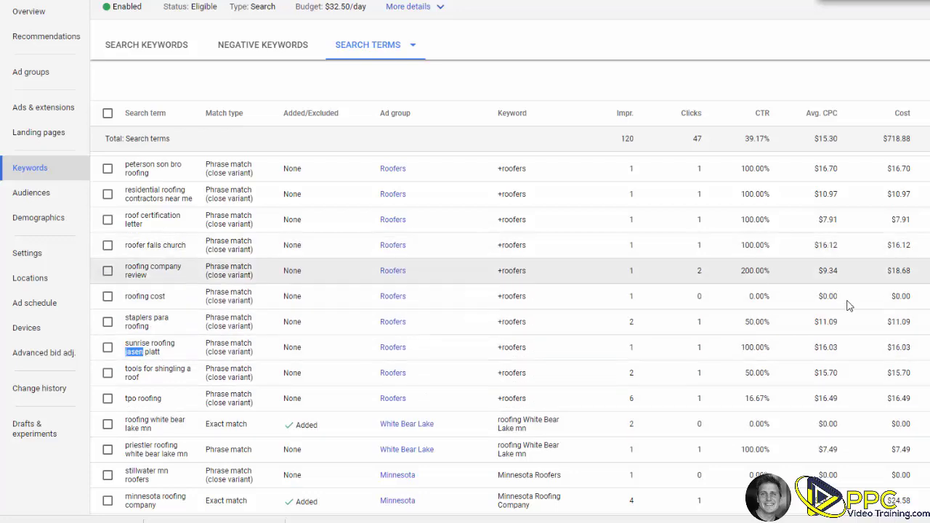
# Step: Check the average CPC of the roofing, roofing companies and forest lake roofers search terms
pyautogui.scroll(7, 825, 378)
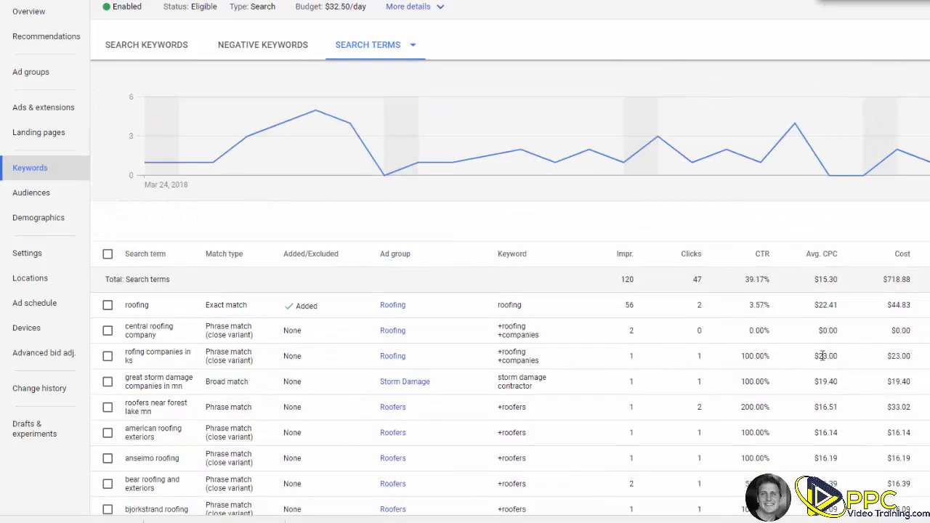
pyautogui.moveTo(815, 305); pyautogui.dragTo(852, 308)
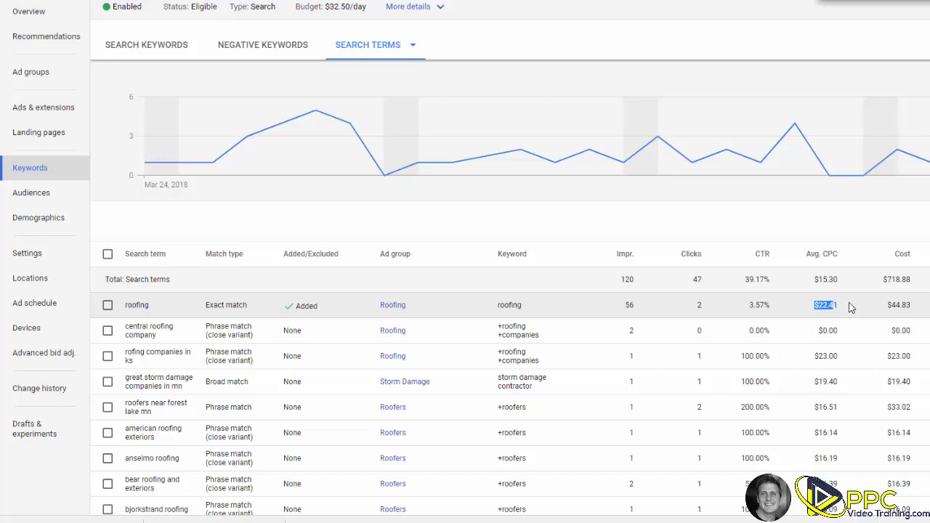
pyautogui.click(817, 356)
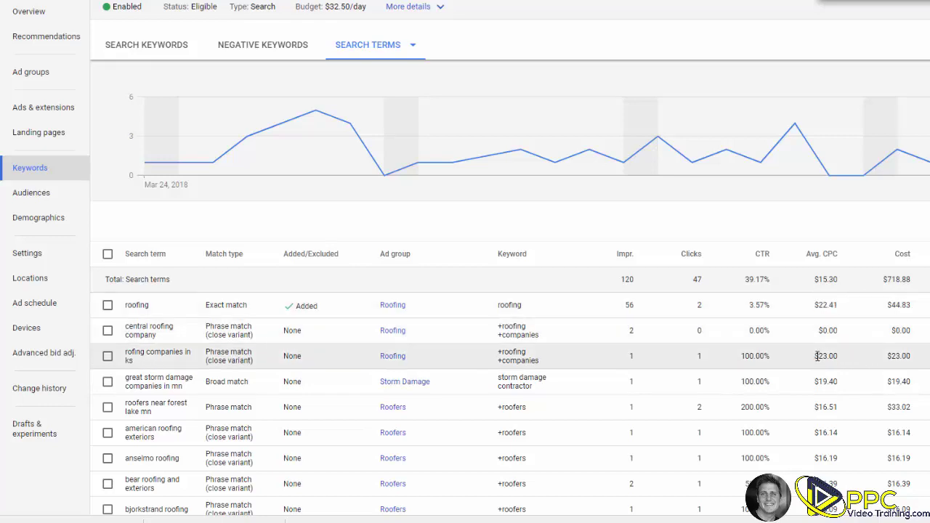
pyautogui.moveTo(817, 356); pyautogui.dragTo(860, 359)
pyautogui.moveTo(815, 407); pyautogui.dragTo(847, 408)
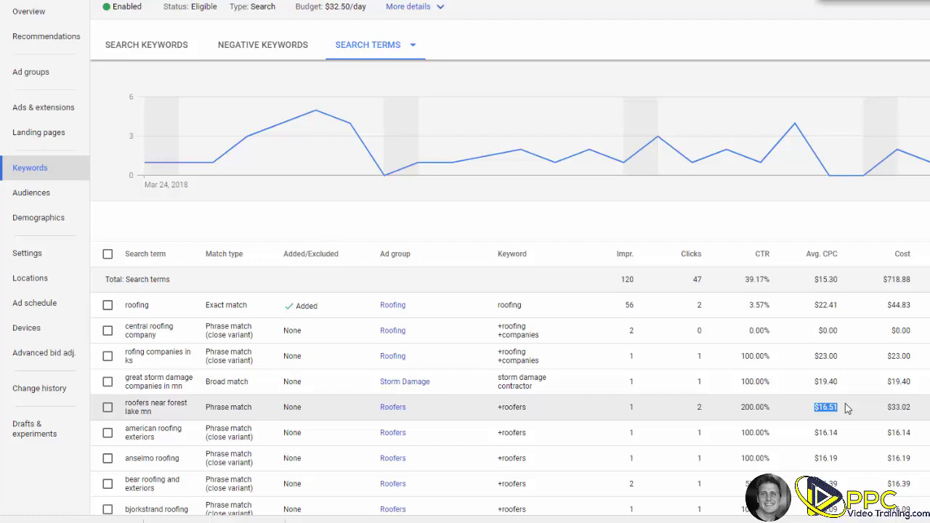
# Step: Switch to AdWords Editor, expand the Search campaign and its keywords and targeting, and show the negative keywords
pyautogui.hotkey('alt', 'Tab')
pyautogui.moveTo(422, 77); pyautogui.dragTo(463, 6)
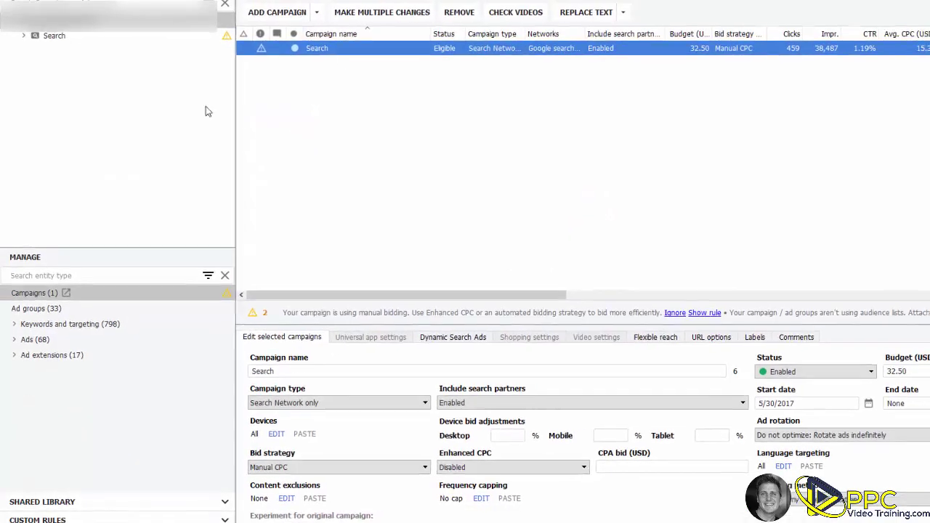
pyautogui.click(22, 45)
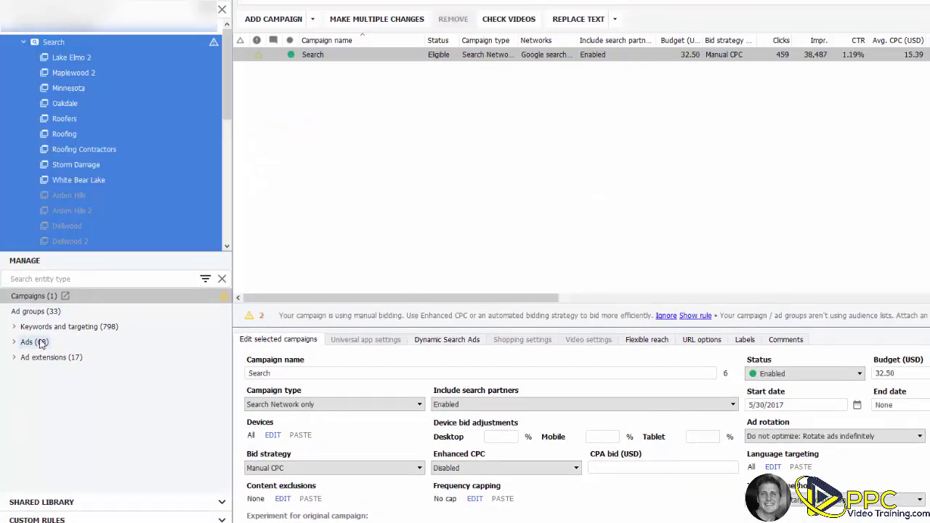
pyautogui.click(14, 328)
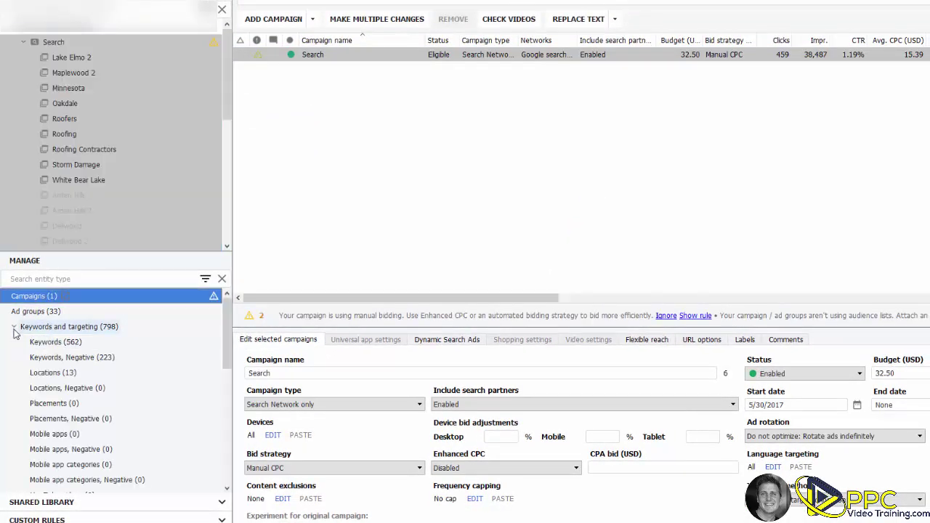
pyautogui.click(45, 357)
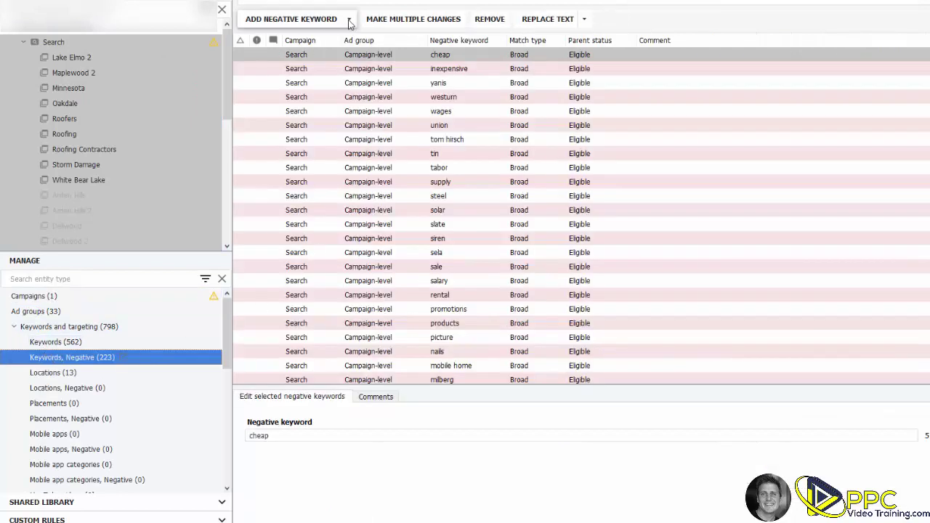
# Step: Start a bulk change of negative keywords that adds them at campaign level to the selected Search campaign
pyautogui.click(390, 27)
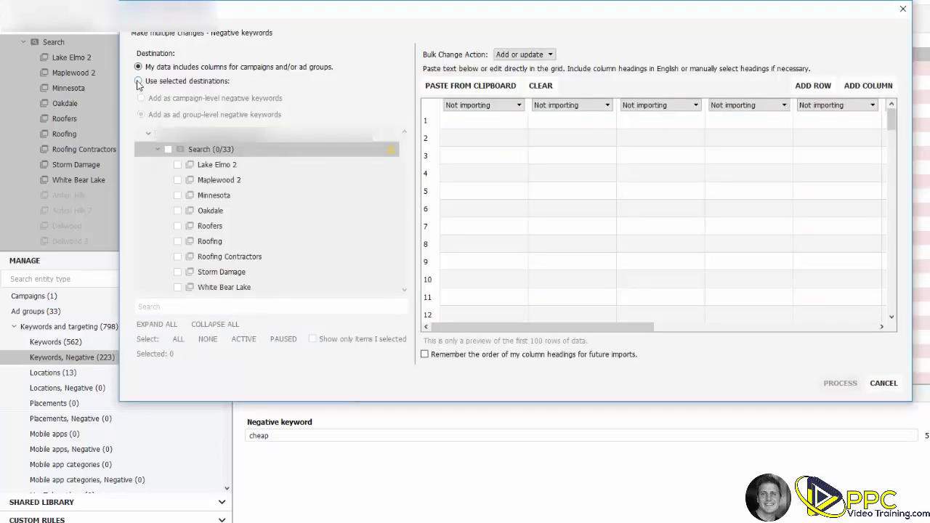
pyautogui.click(138, 82)
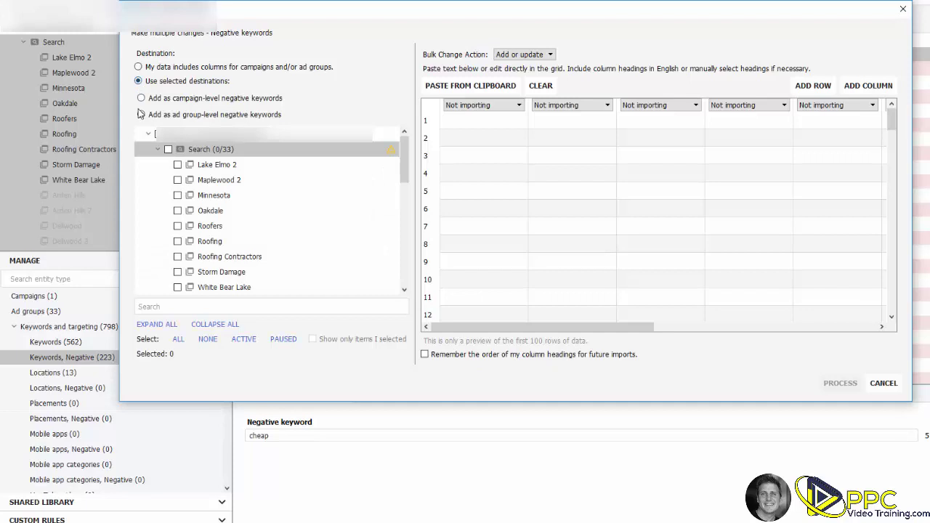
pyautogui.click(141, 114)
pyautogui.click(142, 99)
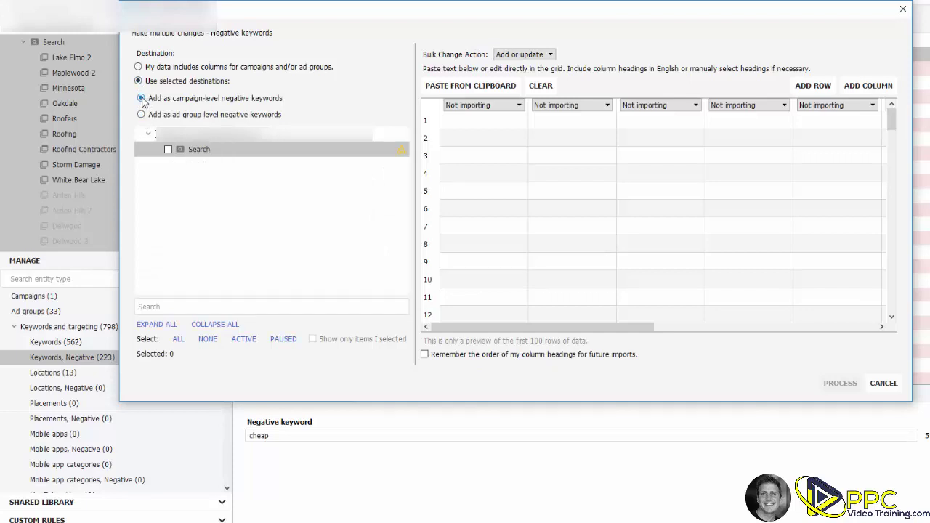
pyautogui.click(169, 149)
# Step: Set the first grid column to Keyword and fill it with the entire word list copied from the Day 2 Notepad file
pyautogui.click(519, 105)
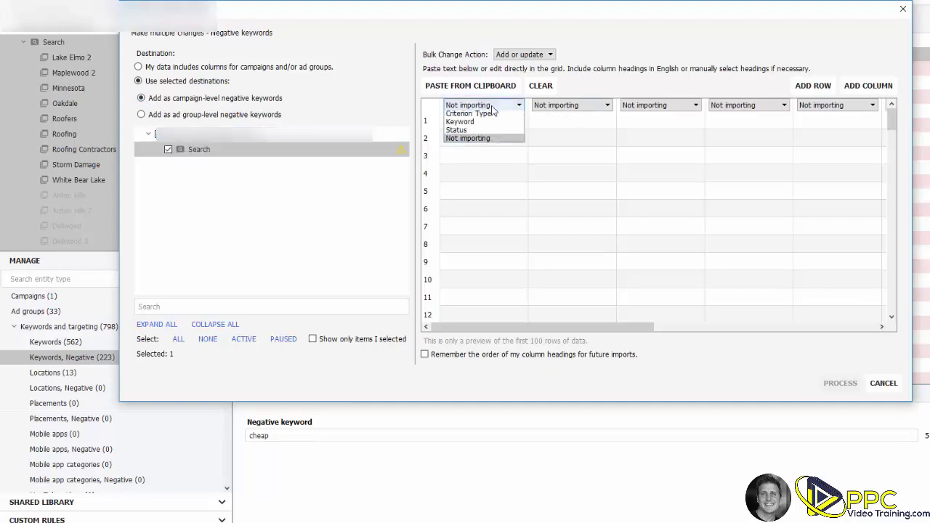
pyautogui.click(473, 168)
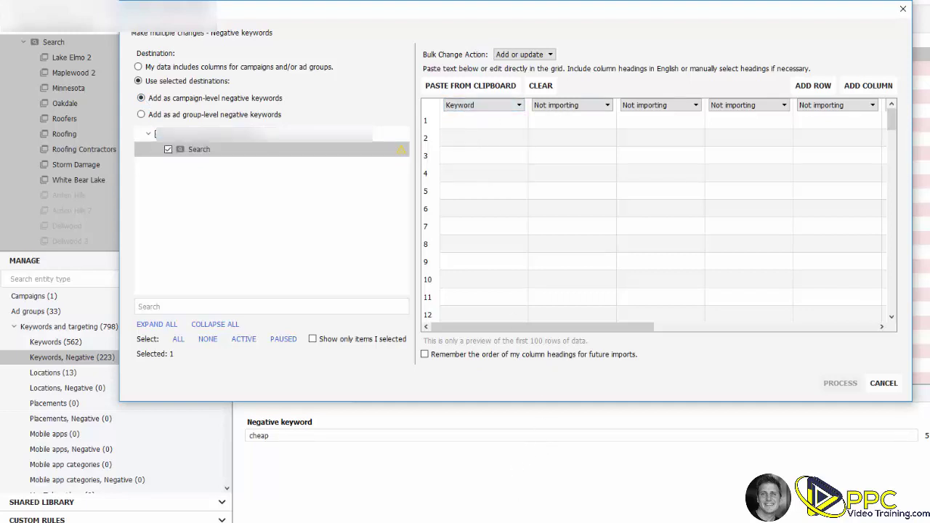
pyautogui.hotkey('alt', 'Tab')
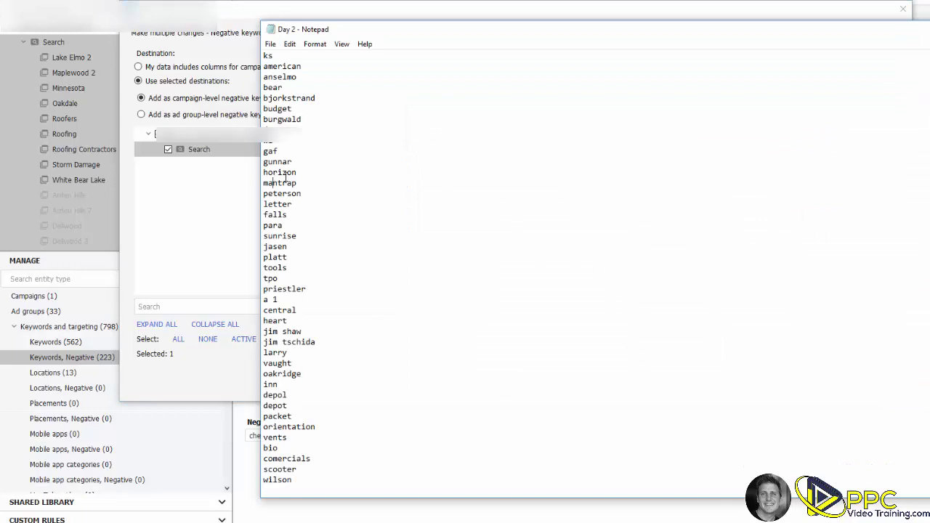
pyautogui.hotkey('ctrl', 'a')
pyautogui.hotkey('ctrl', 'c')
pyautogui.hotkey('alt', 'Tab')
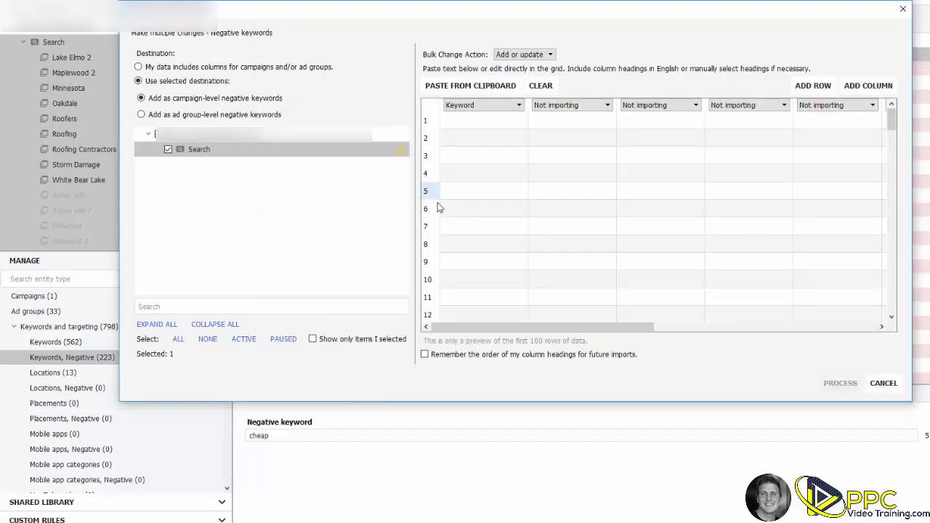
pyautogui.click(461, 123)
pyautogui.hotkey('ctrl', 'v')
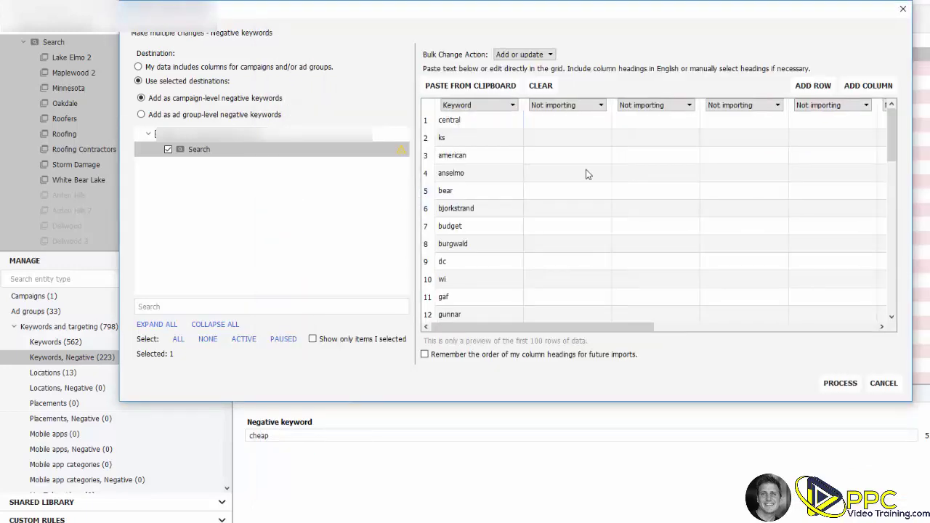
# Step: Process the pasted words and finish the bulk change to review the newly added negative keywords
pyautogui.click(851, 385)
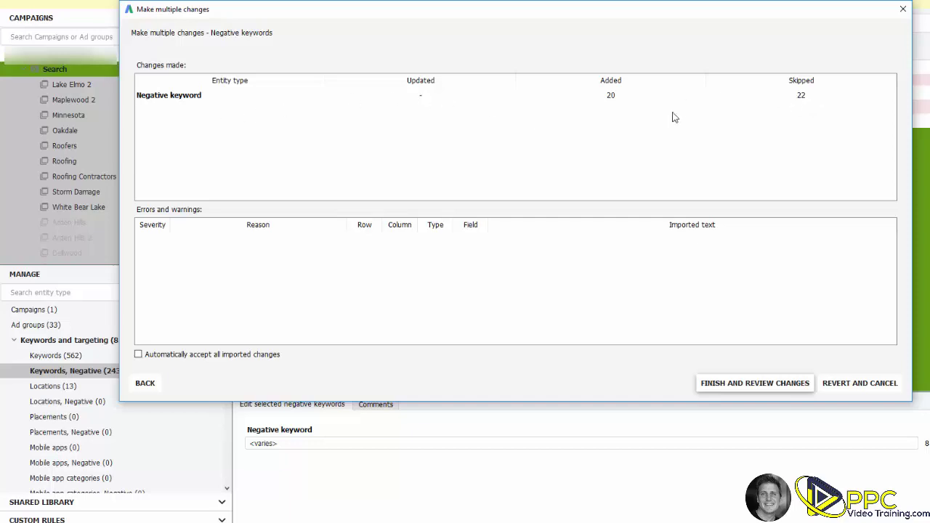
pyautogui.click(750, 386)
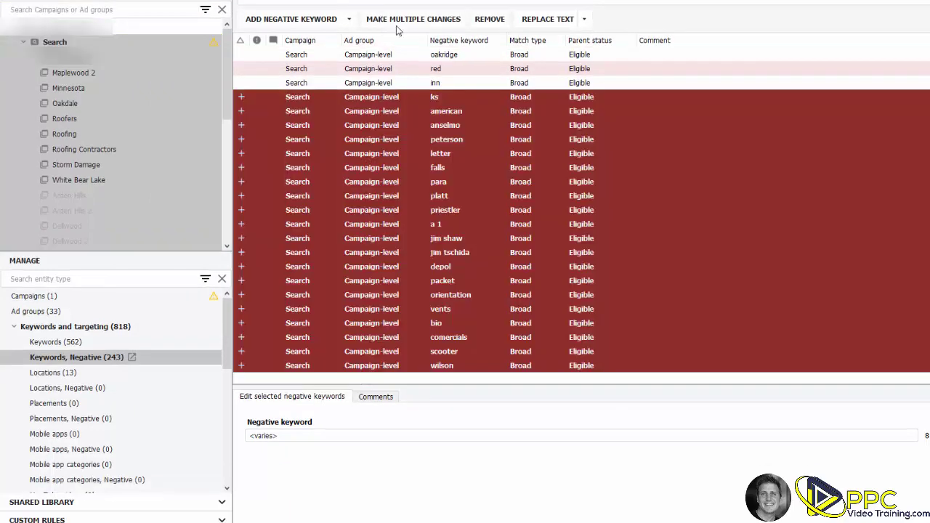
pyautogui.click(420, 155)
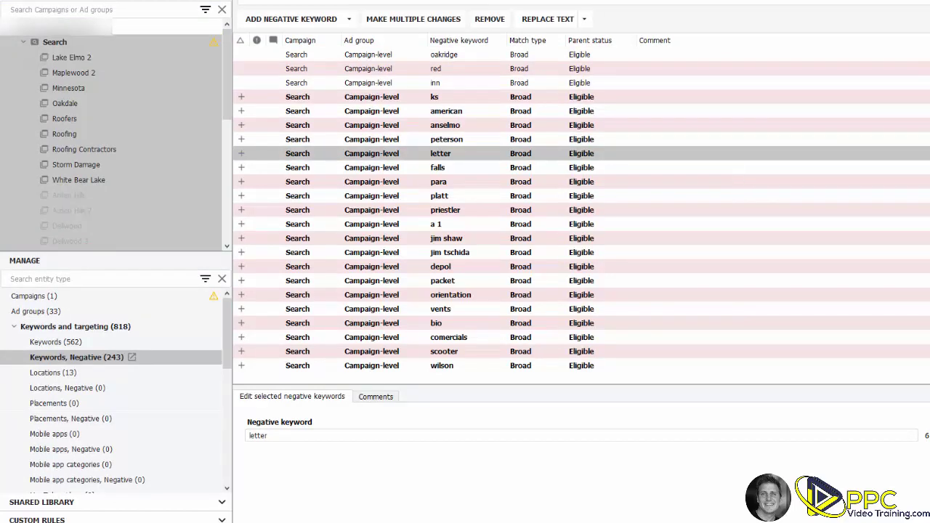
# Step: Post the new negative keywords to AdWords for all campaigns
pyautogui.hotkey('ctrl', 'shift', 'p')
pyautogui.moveTo(488, 76); pyautogui.dragTo(466, 74)
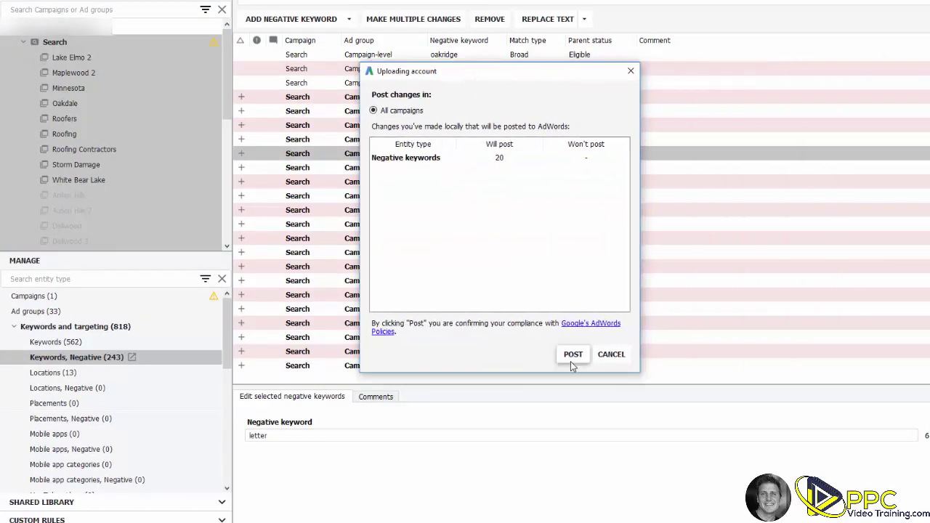
pyautogui.click(571, 358)
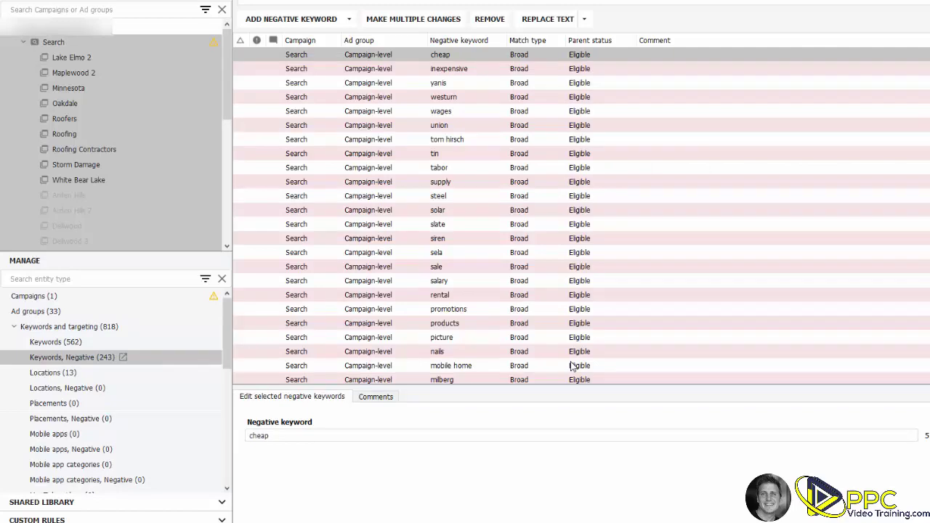